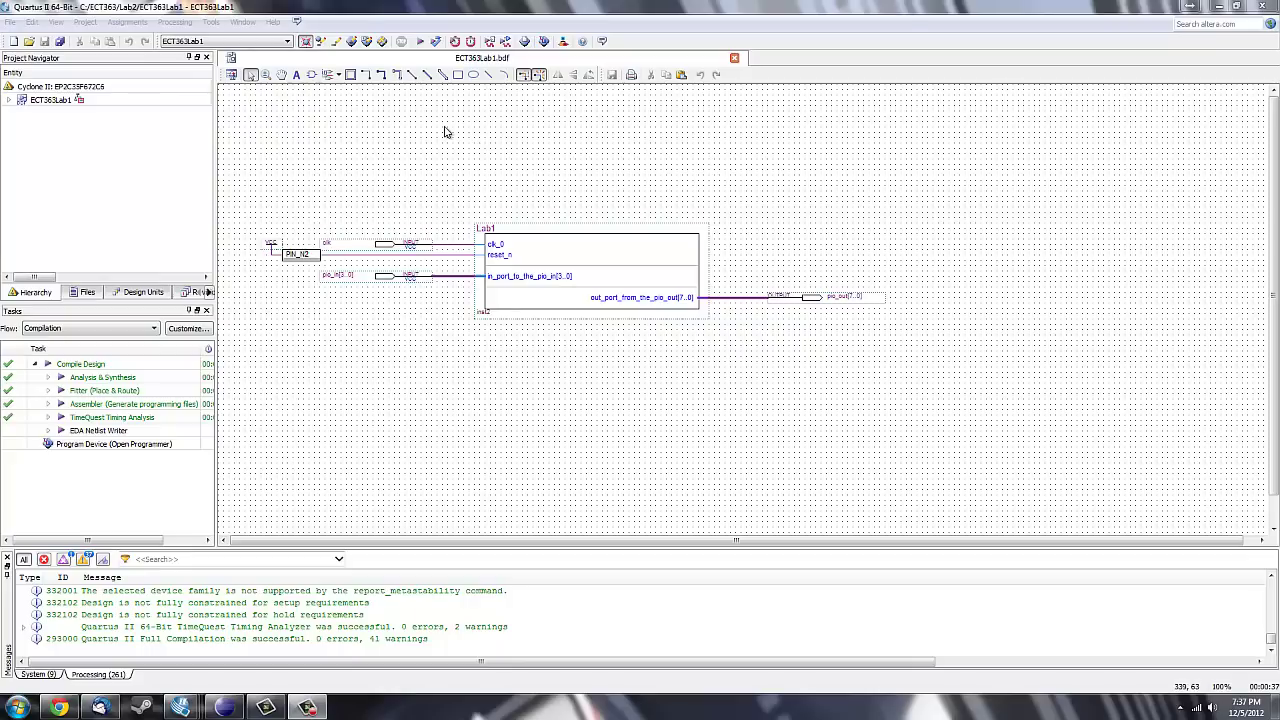
pyautogui.click(367, 43)
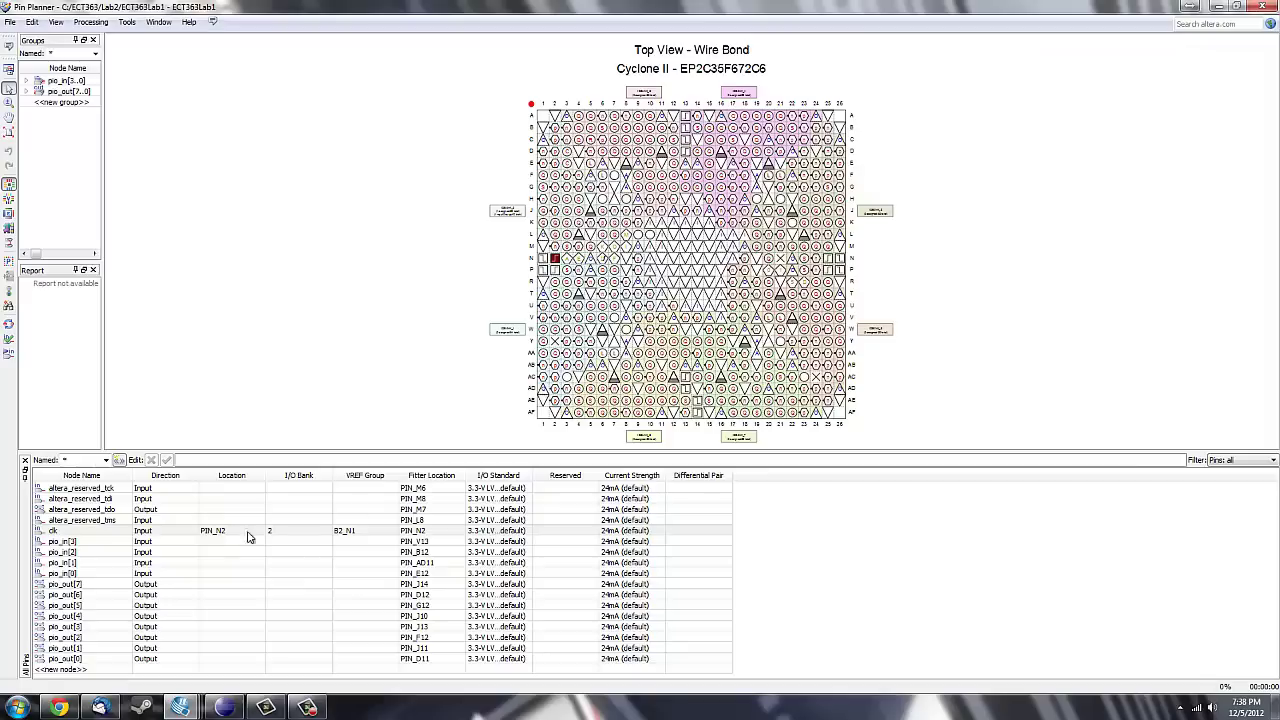
pyautogui.click(1262, 7)
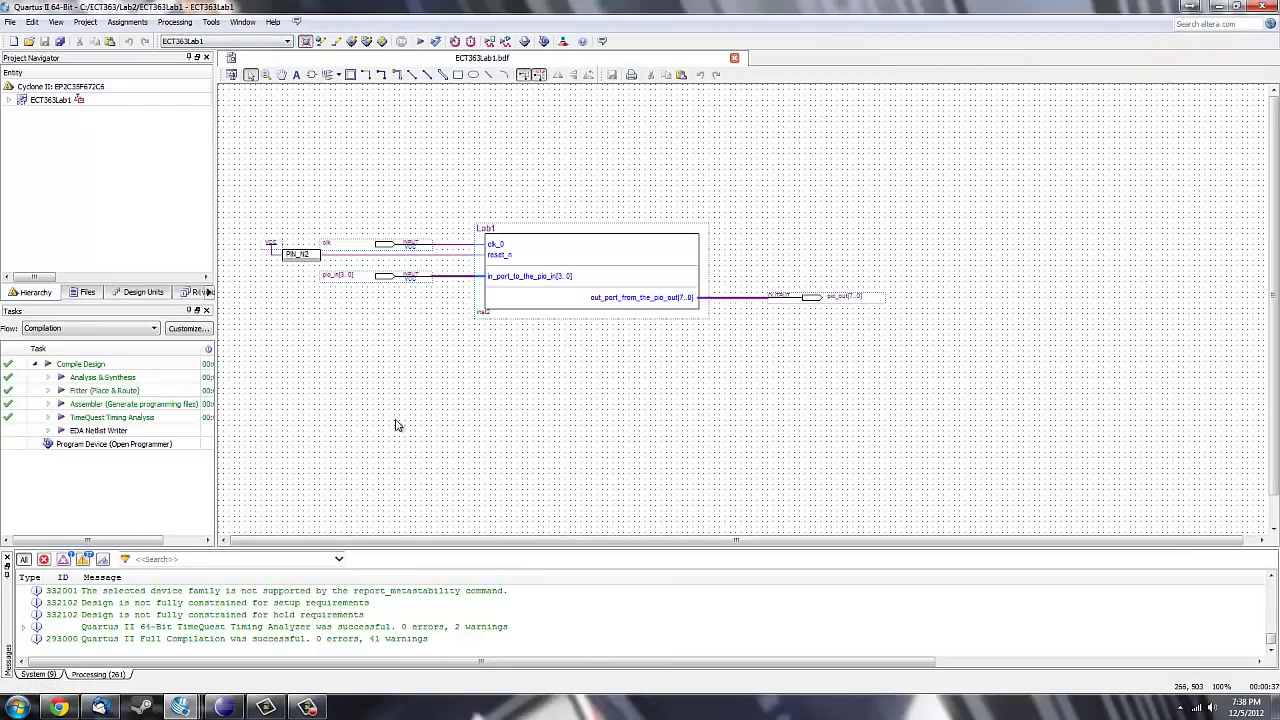
# Open the Programmer for the ECT363Lab1_time_limited file and minimize it, returning to the Lab1 schematic.
pyautogui.click(544, 41)
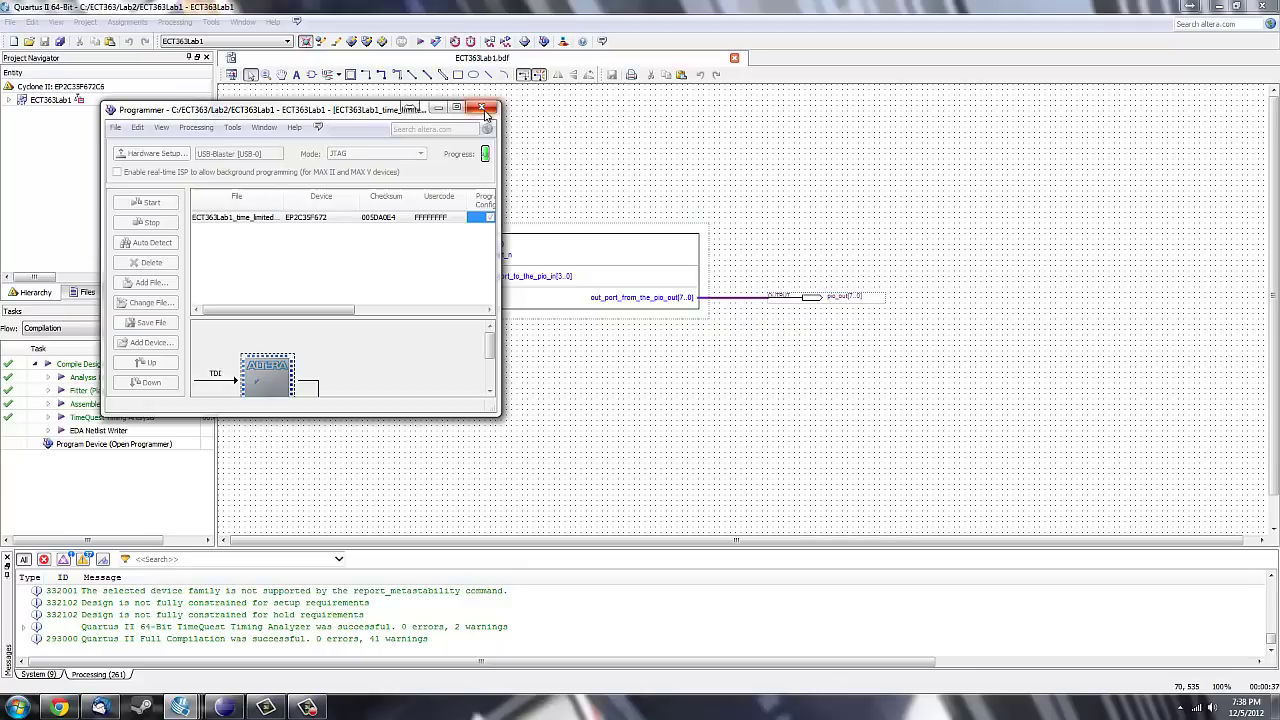
pyautogui.click(437, 108)
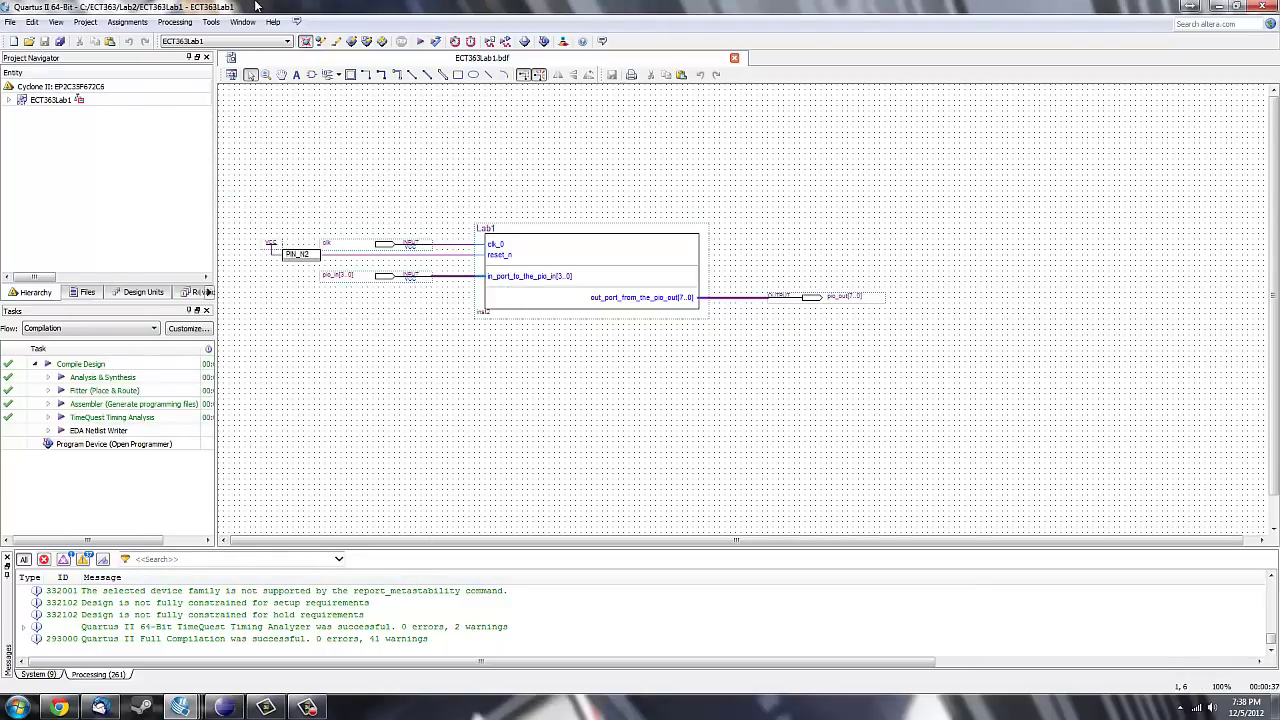
# Launch Nios II Software Build Tools for Eclipse on the Lab2 workspace, dismissing the workspace-in-use errors.
pyautogui.click(211, 22)
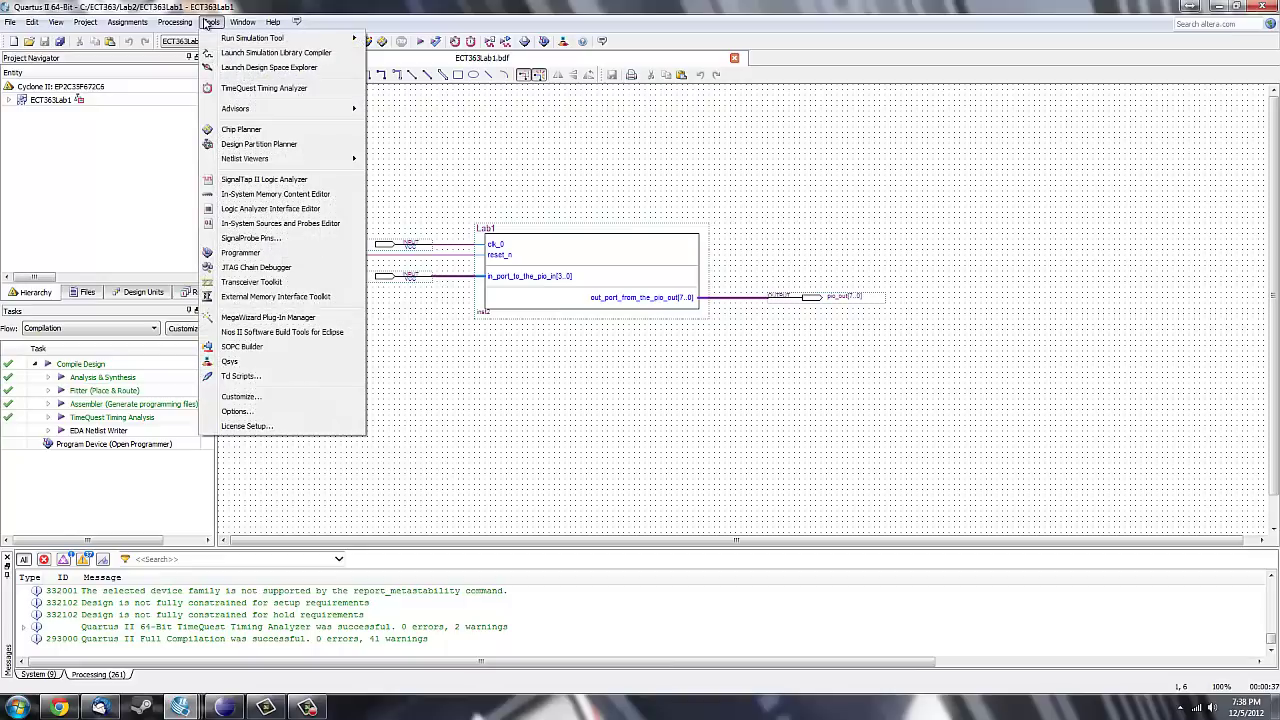
pyautogui.click(290, 333)
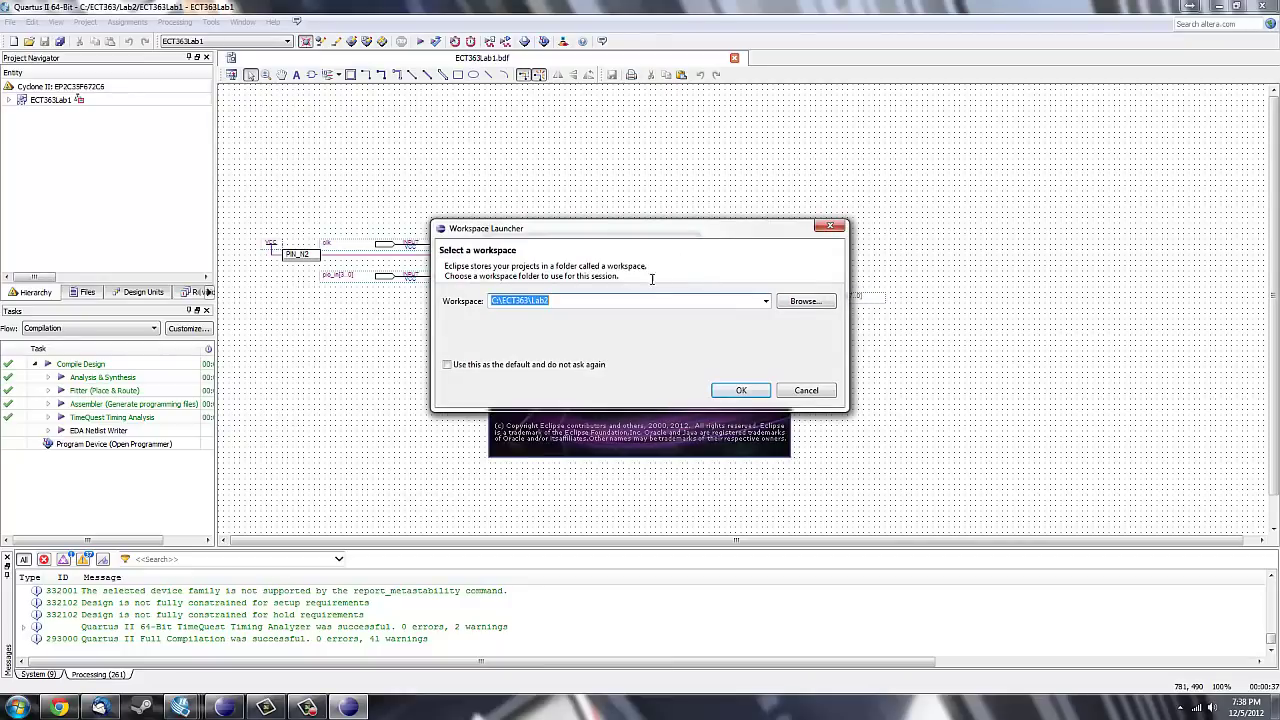
pyautogui.click(760, 391)
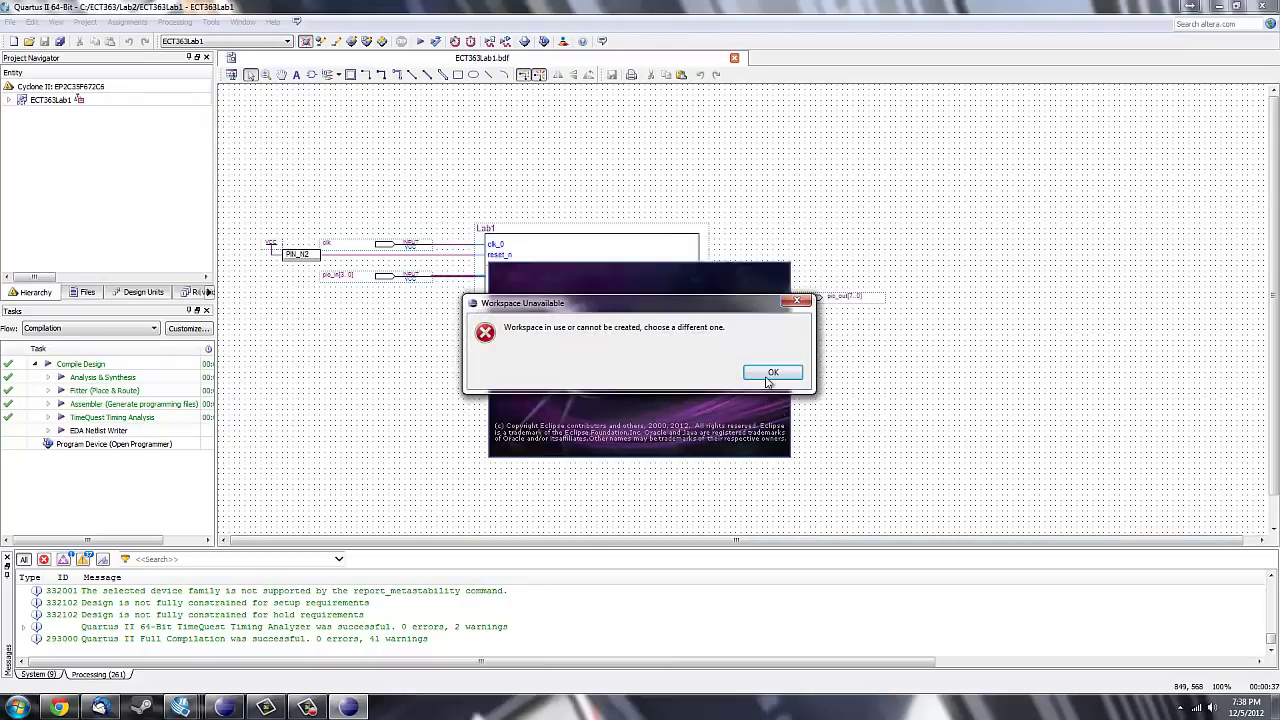
pyautogui.click(768, 381)
pyautogui.click(968, 386)
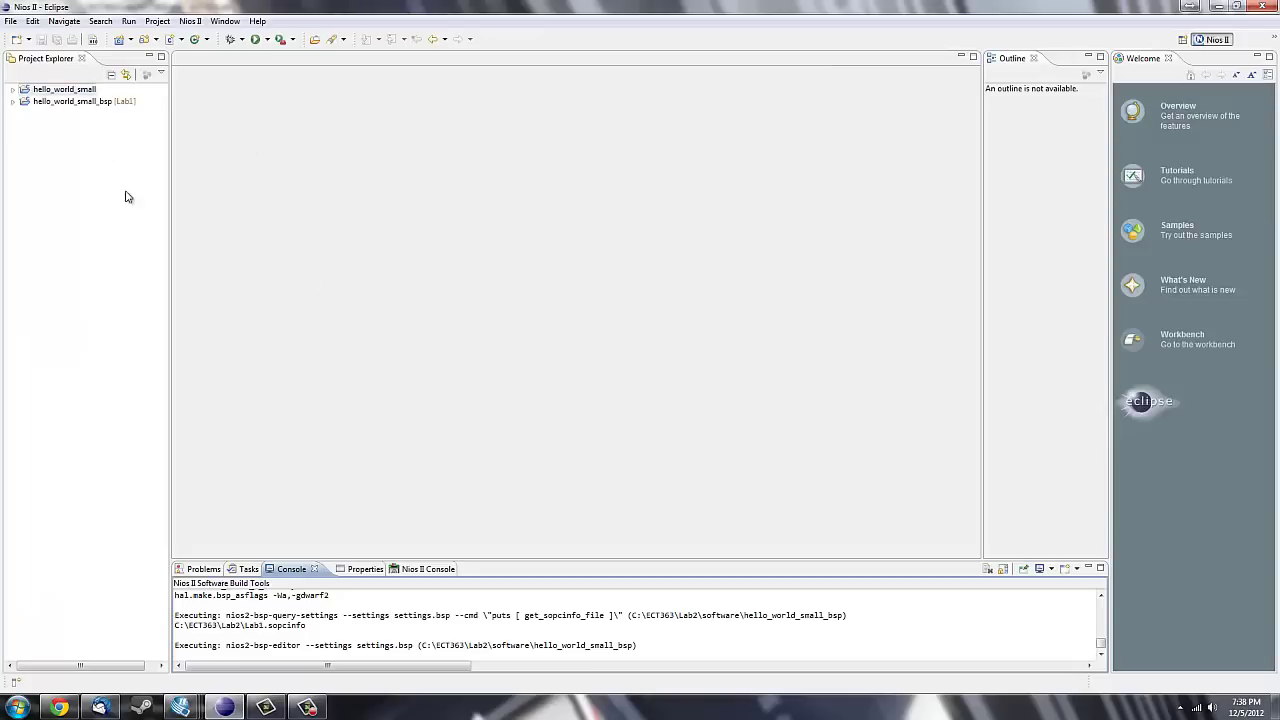
pyautogui.click(10, 22)
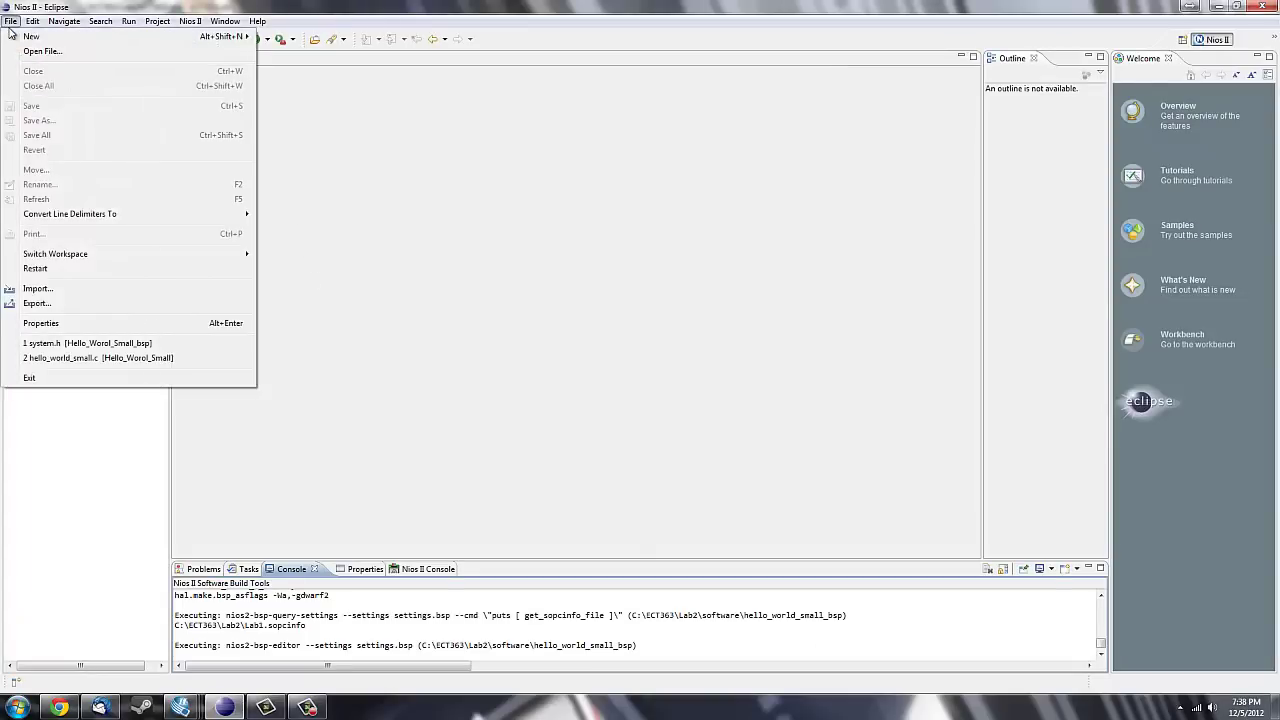
pyautogui.moveTo(30, 40)
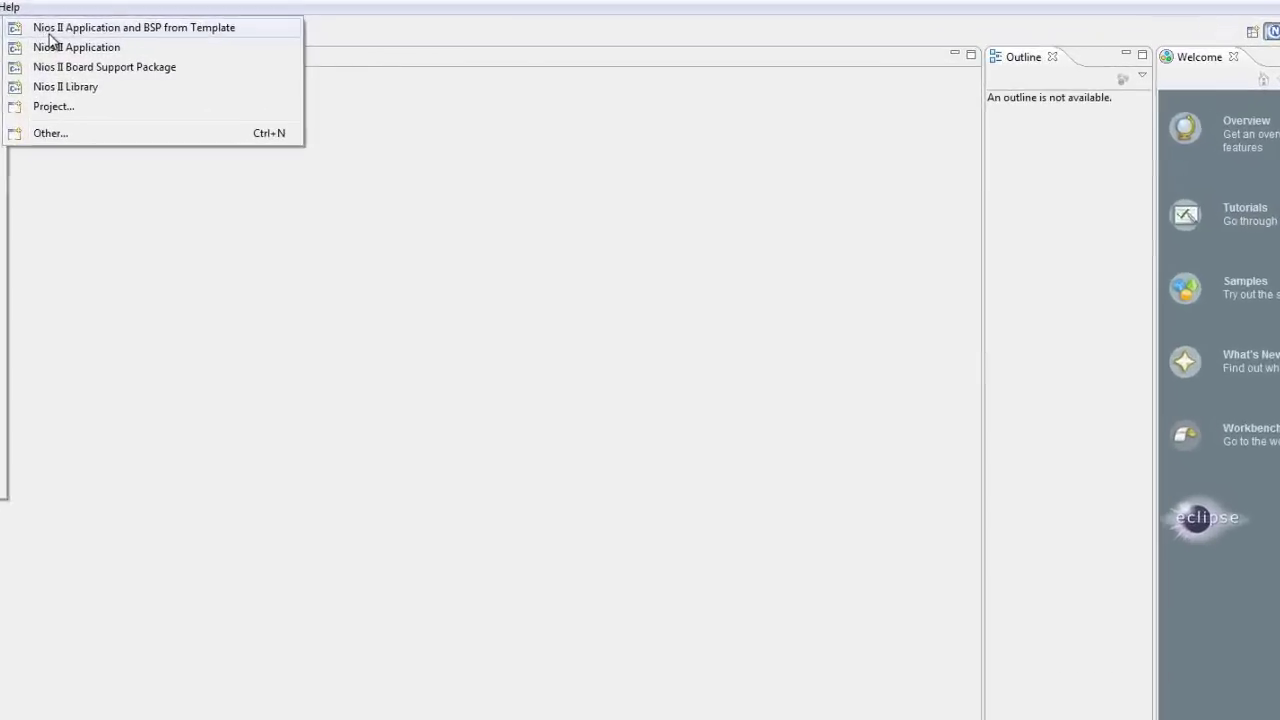
pyautogui.click(168, 28)
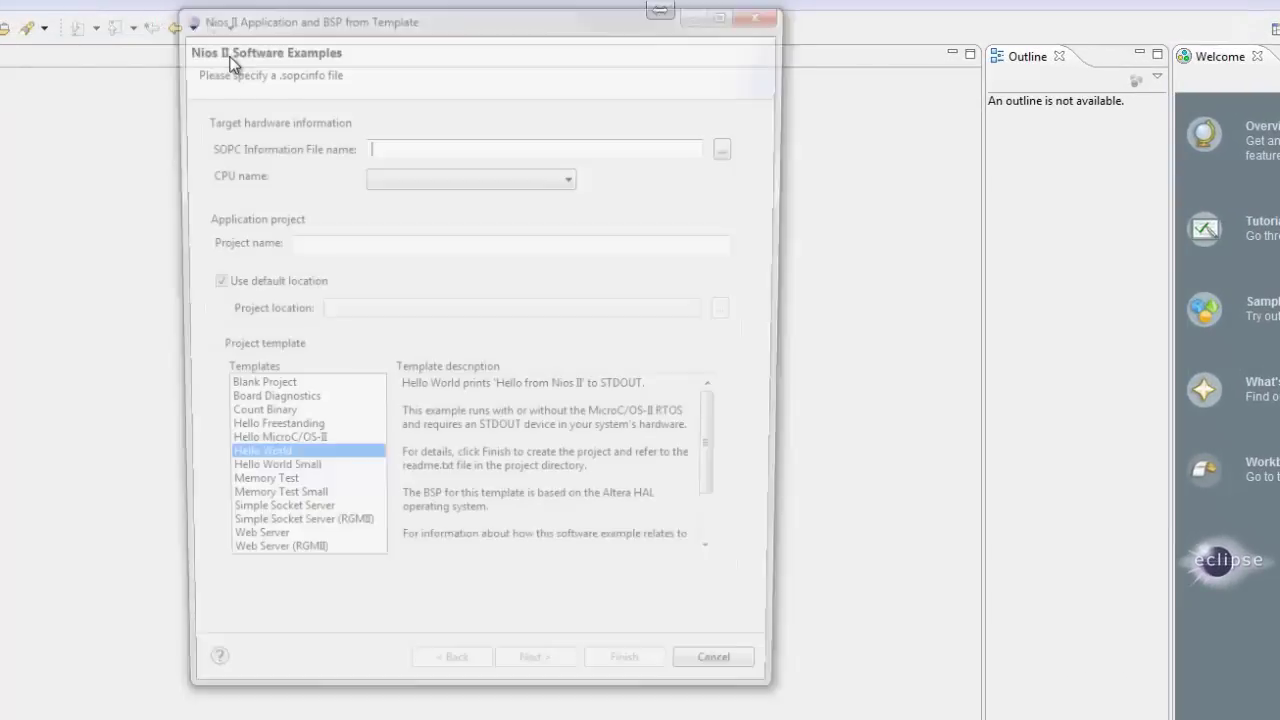
pyautogui.click(733, 147)
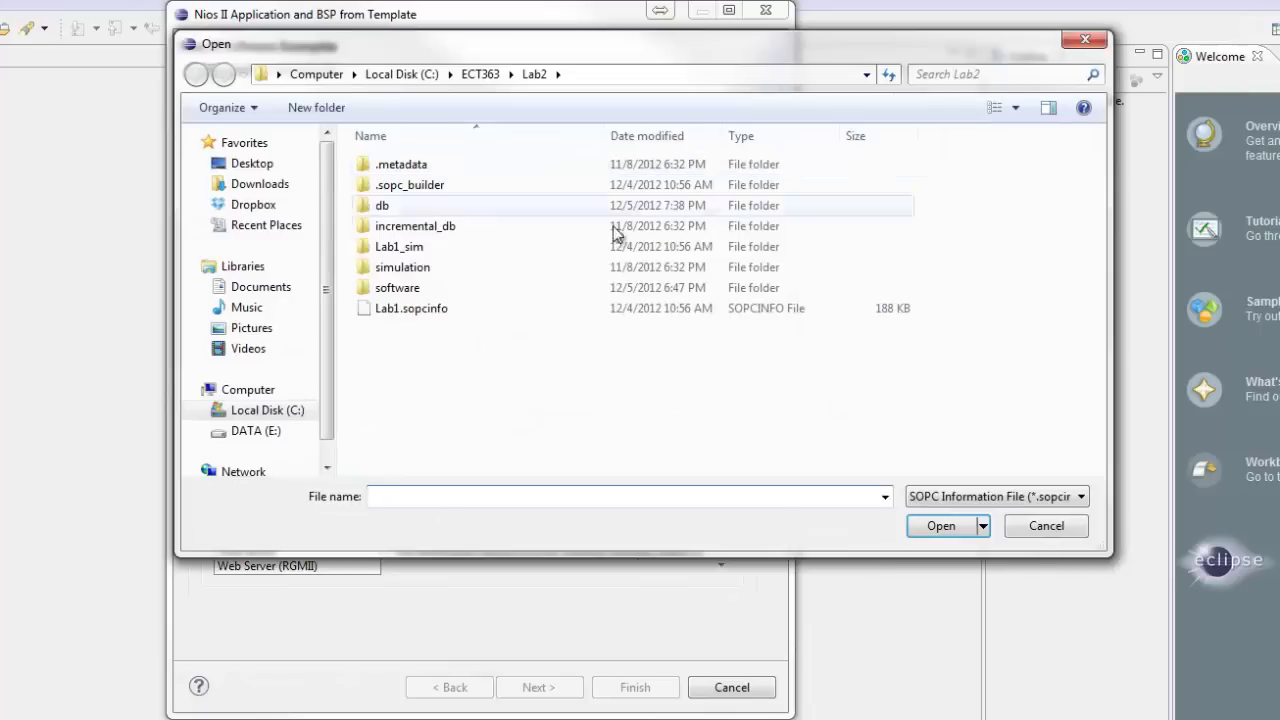
pyautogui.click(414, 316)
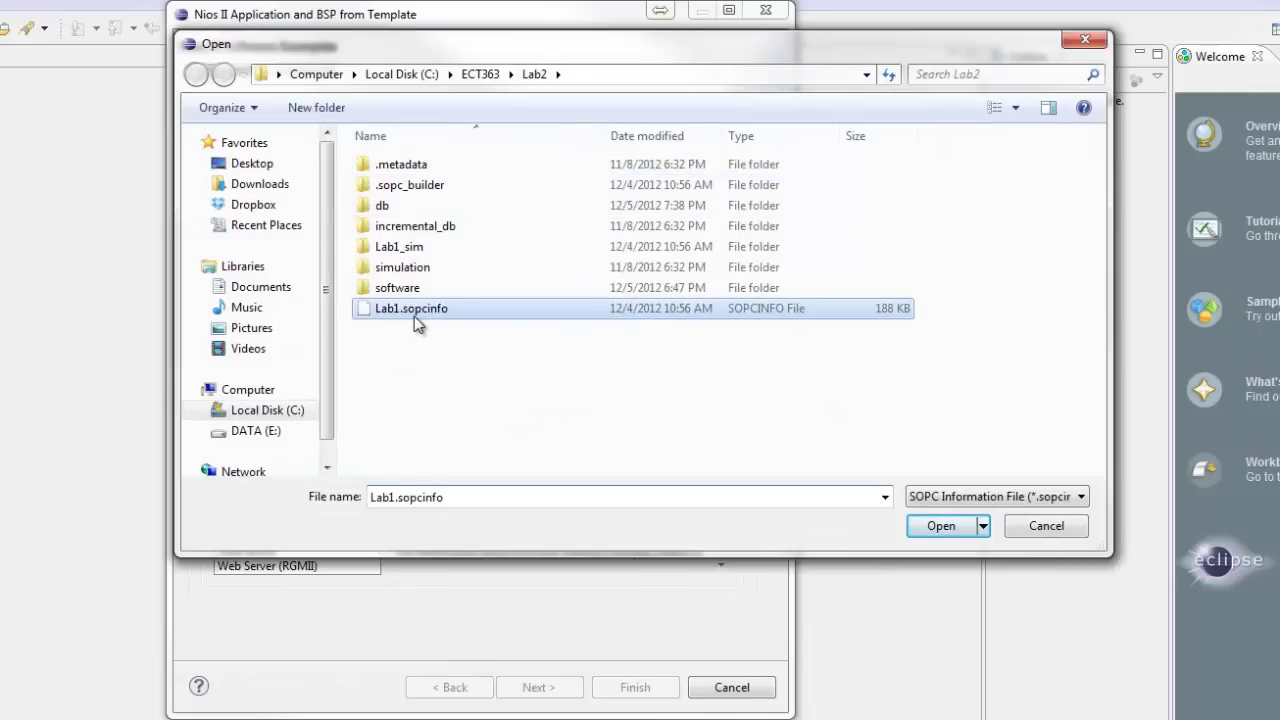
pyautogui.click(928, 527)
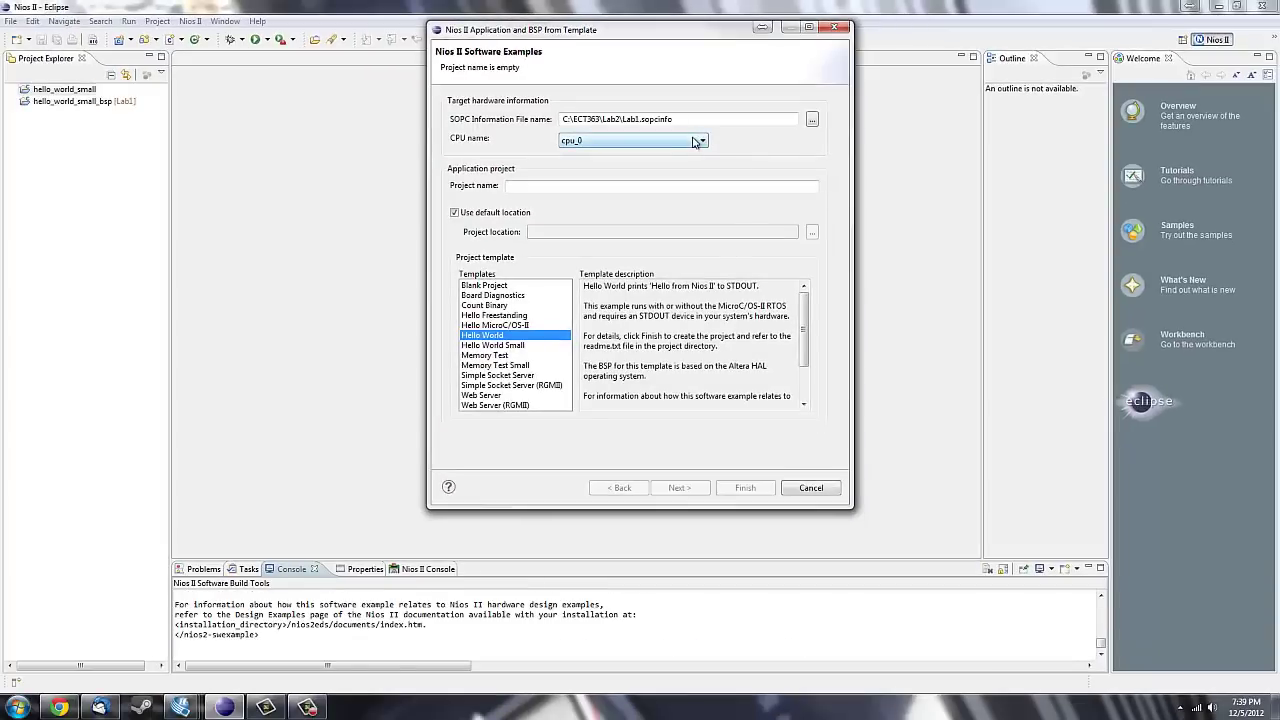
pyautogui.click(590, 146)
pyautogui.click(575, 150)
pyautogui.click(544, 187)
pyautogui.click(500, 345)
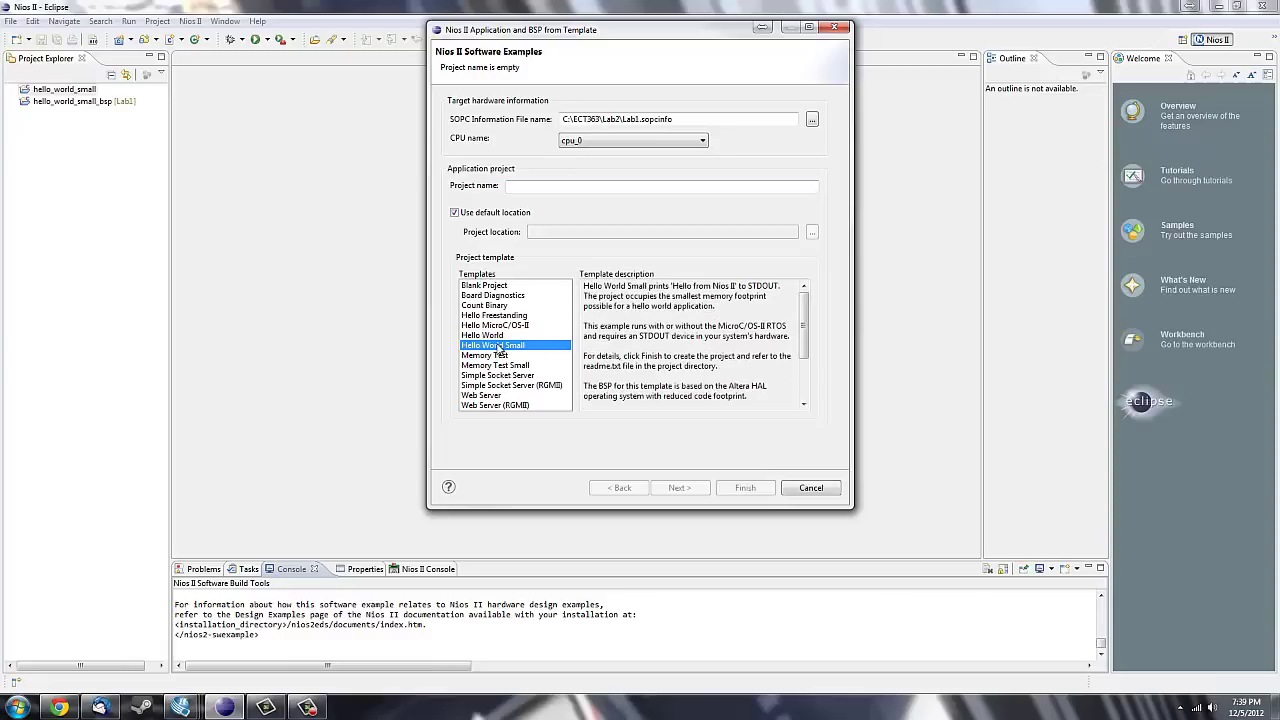
pyautogui.click(805, 489)
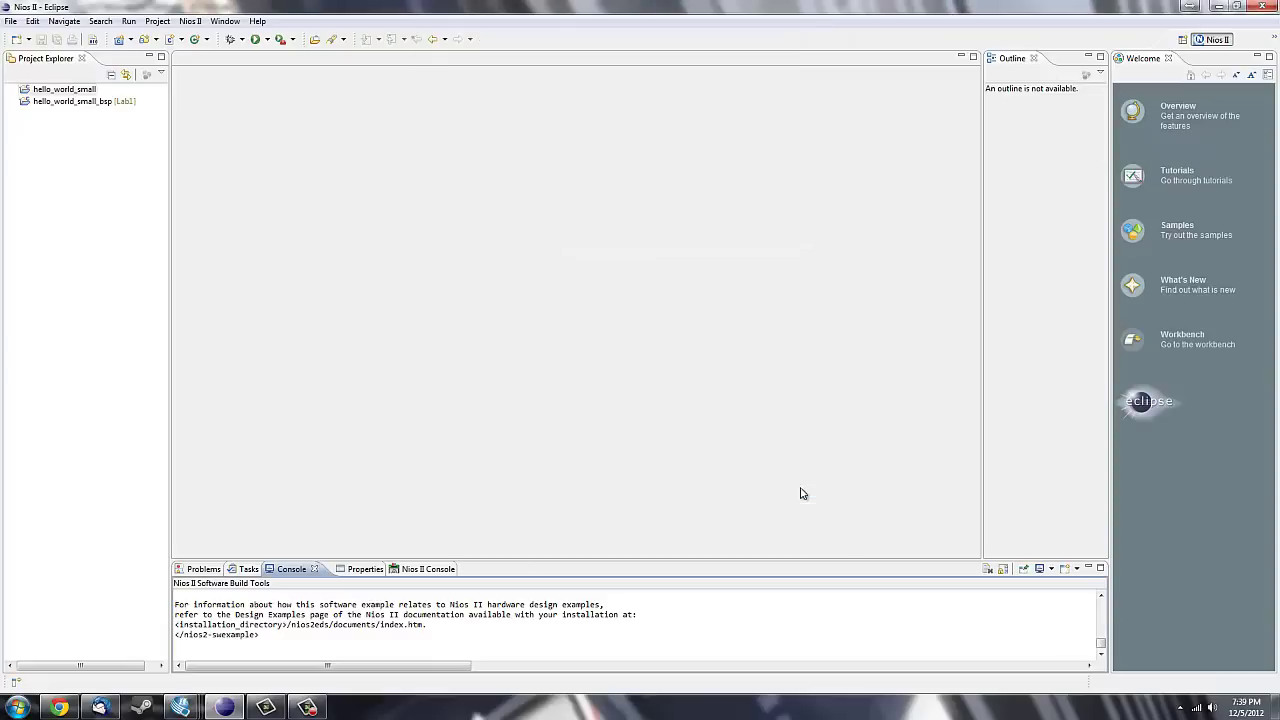
pyautogui.rightClick(52, 104)
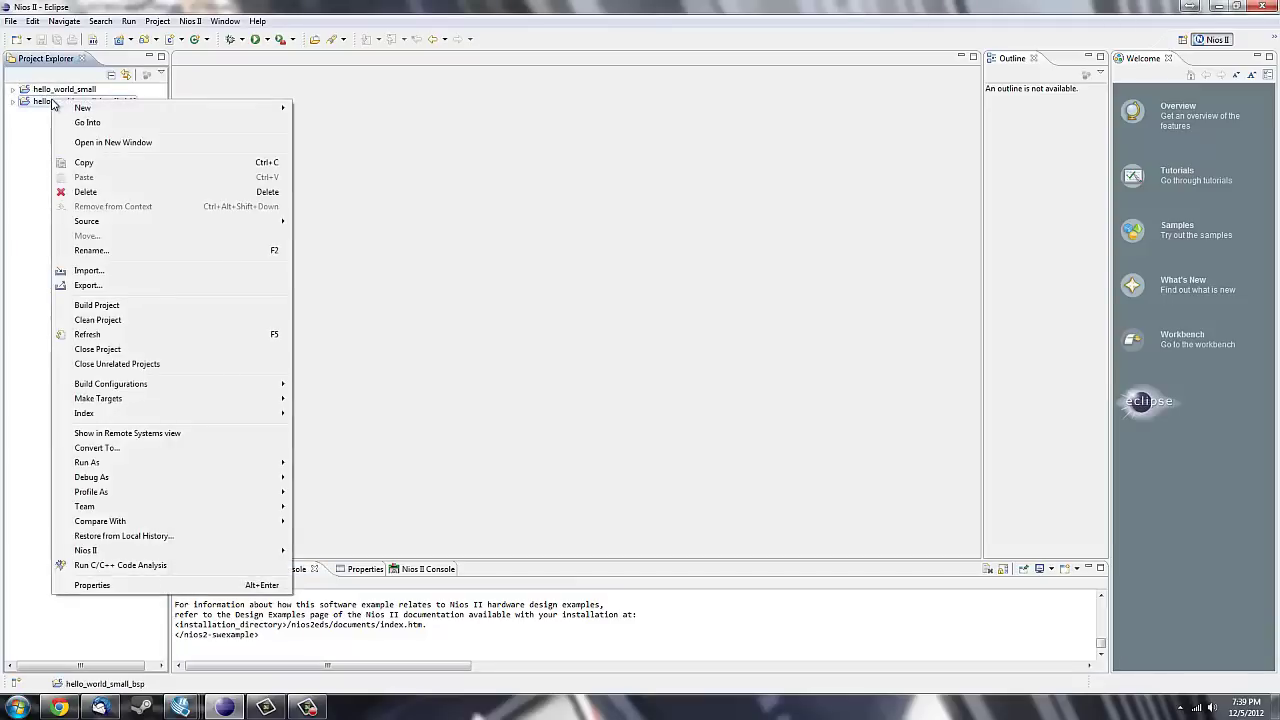
pyautogui.click(90, 585)
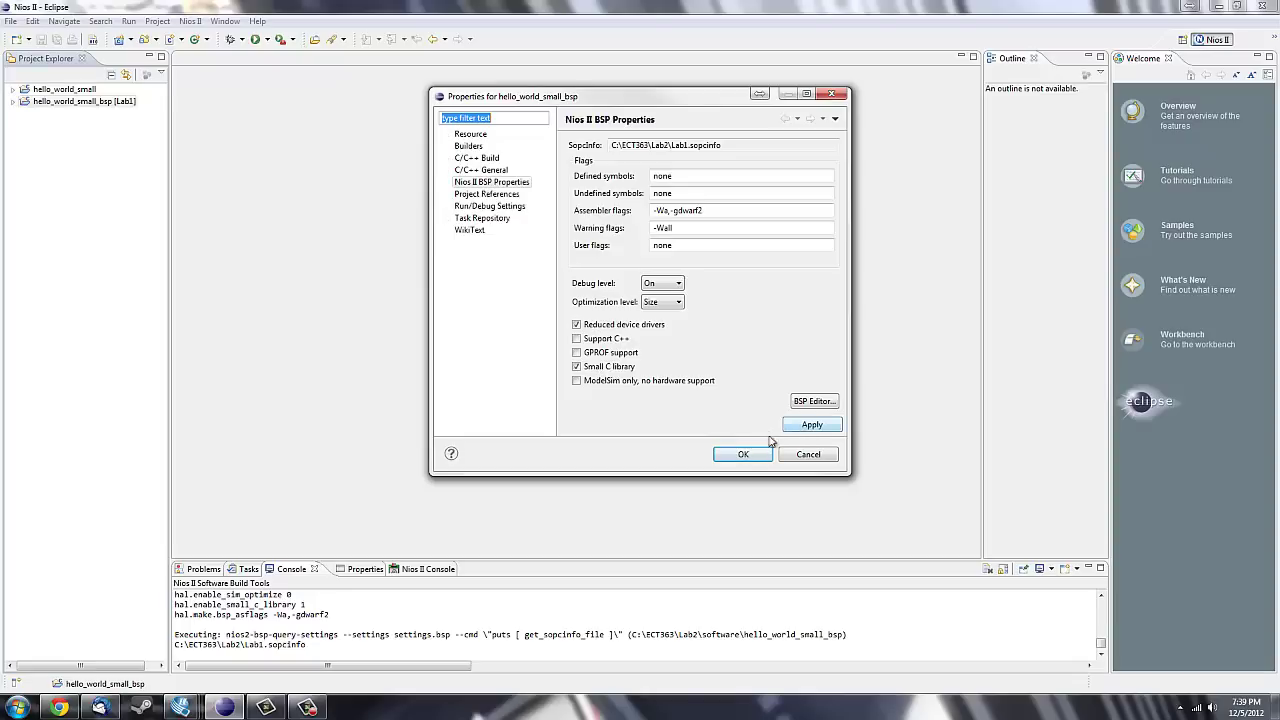
pyautogui.click(741, 454)
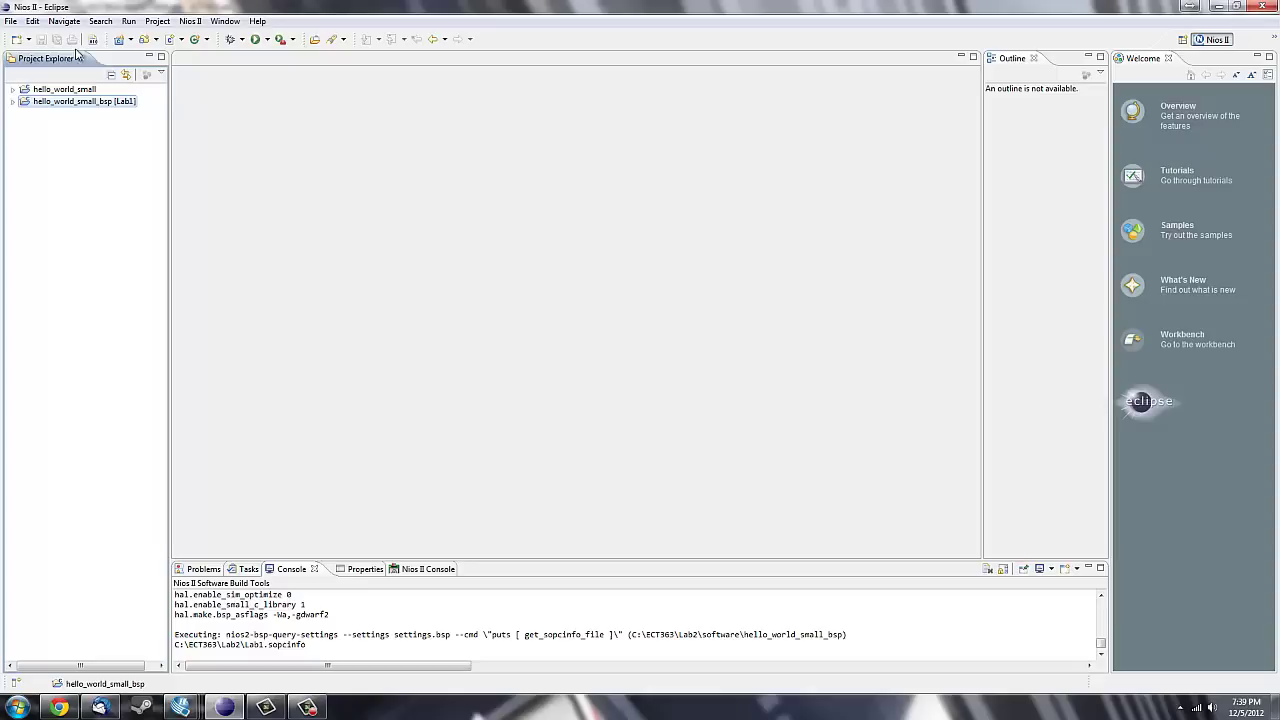
pyautogui.click(195, 22)
pyautogui.click(205, 66)
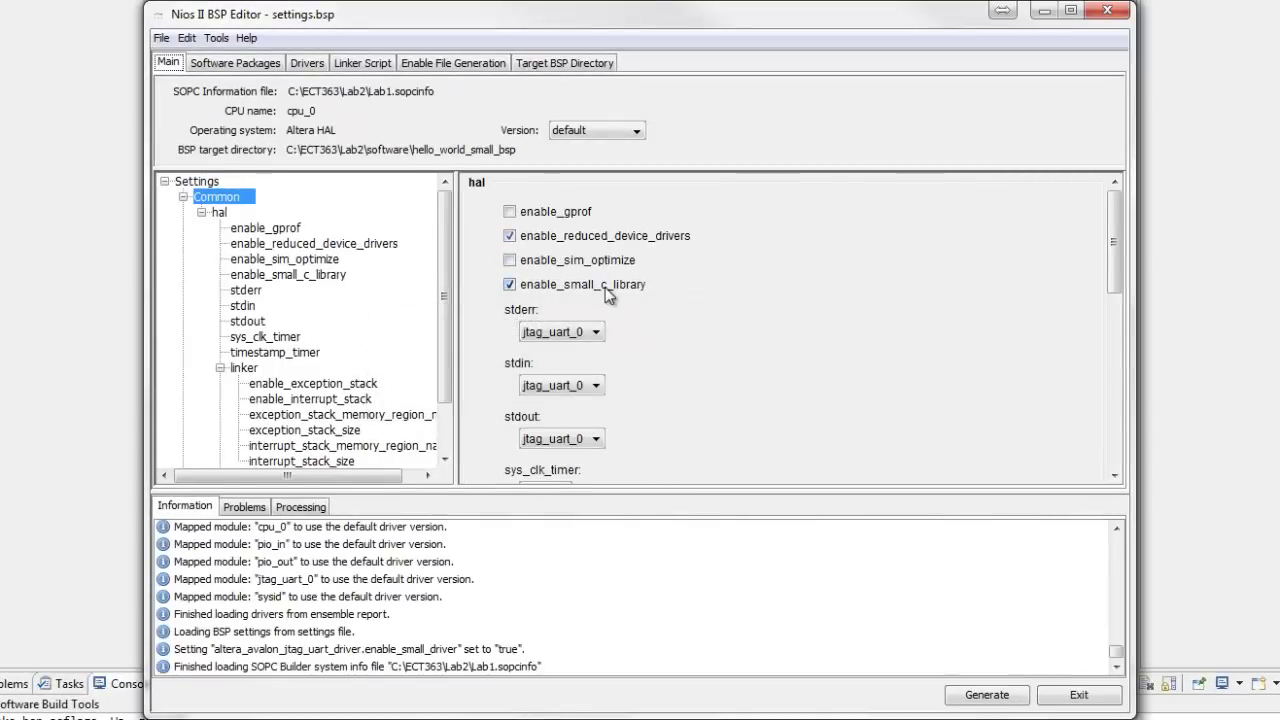
pyautogui.click(316, 63)
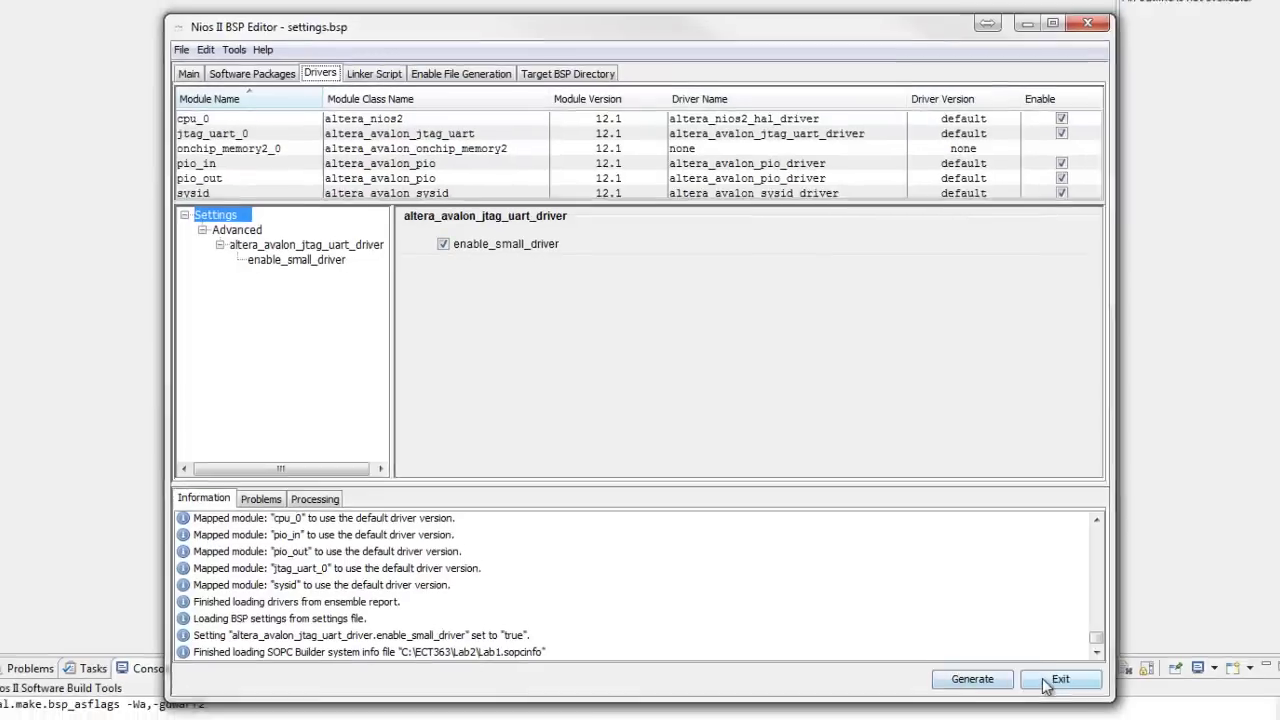
pyautogui.click(1066, 697)
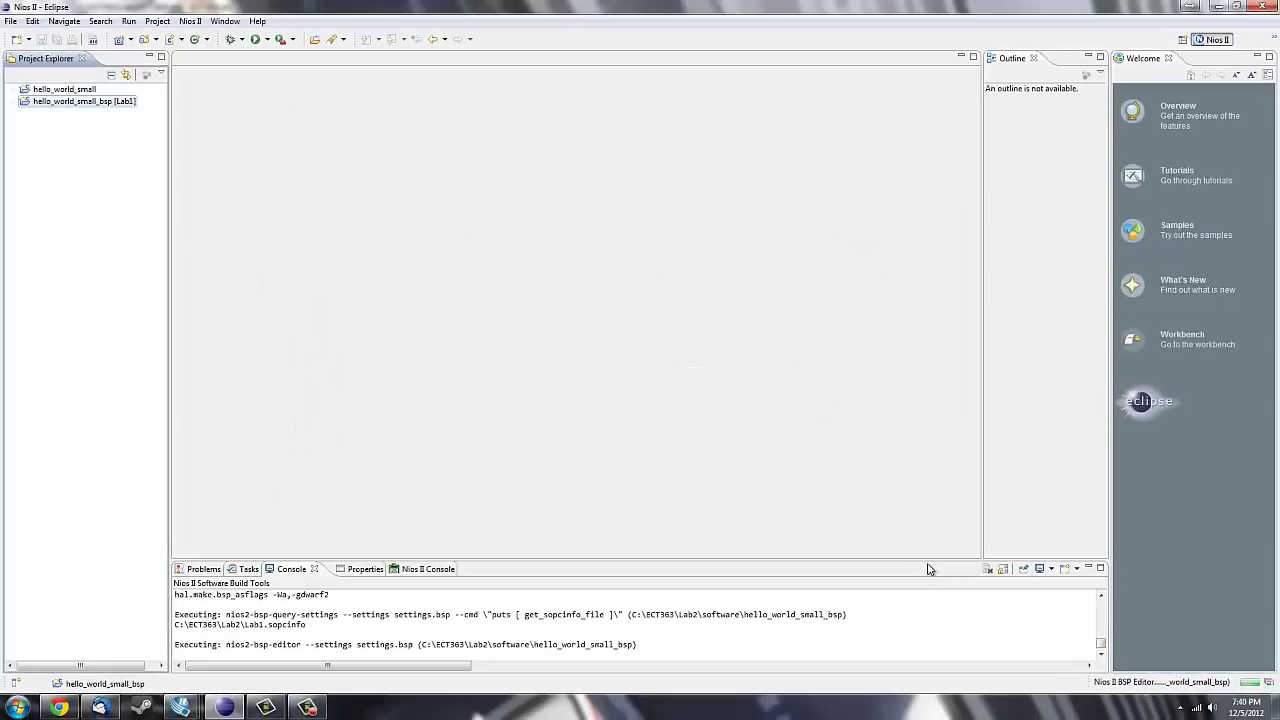
# Build the hello_world_small project so the BSP and application build completes.
pyautogui.rightClick(54, 92)
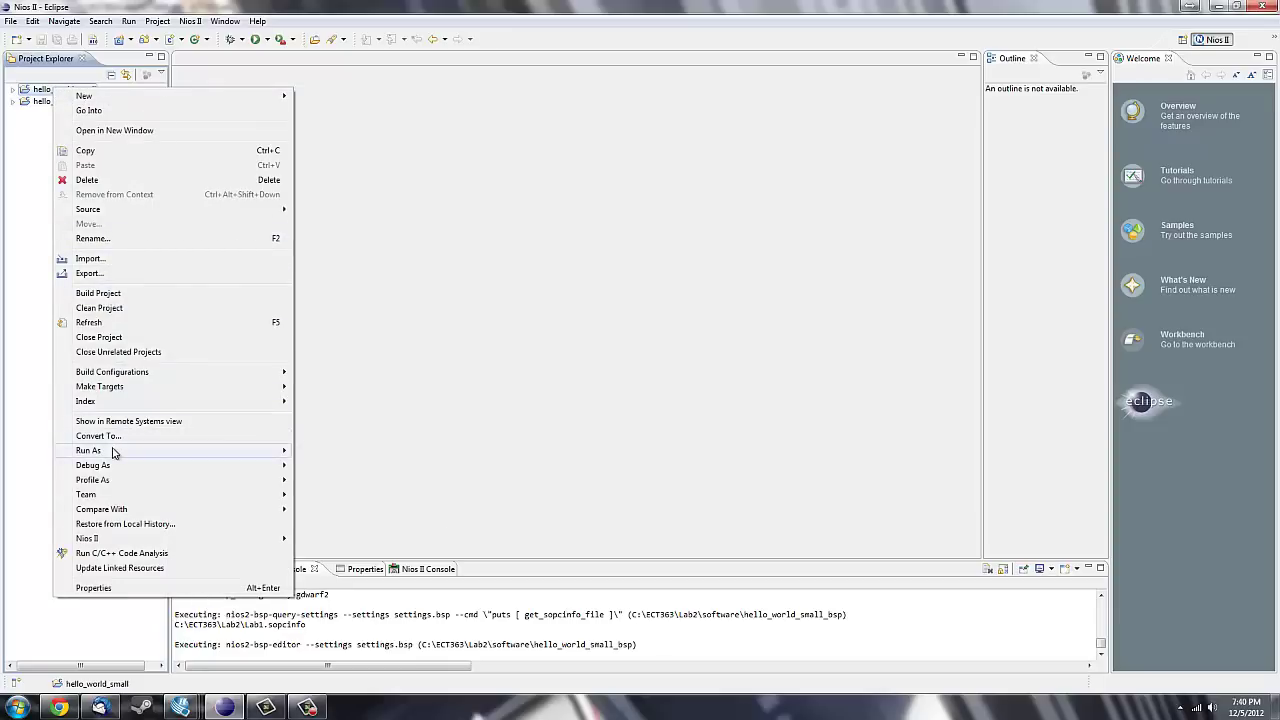
pyautogui.moveTo(113, 452)
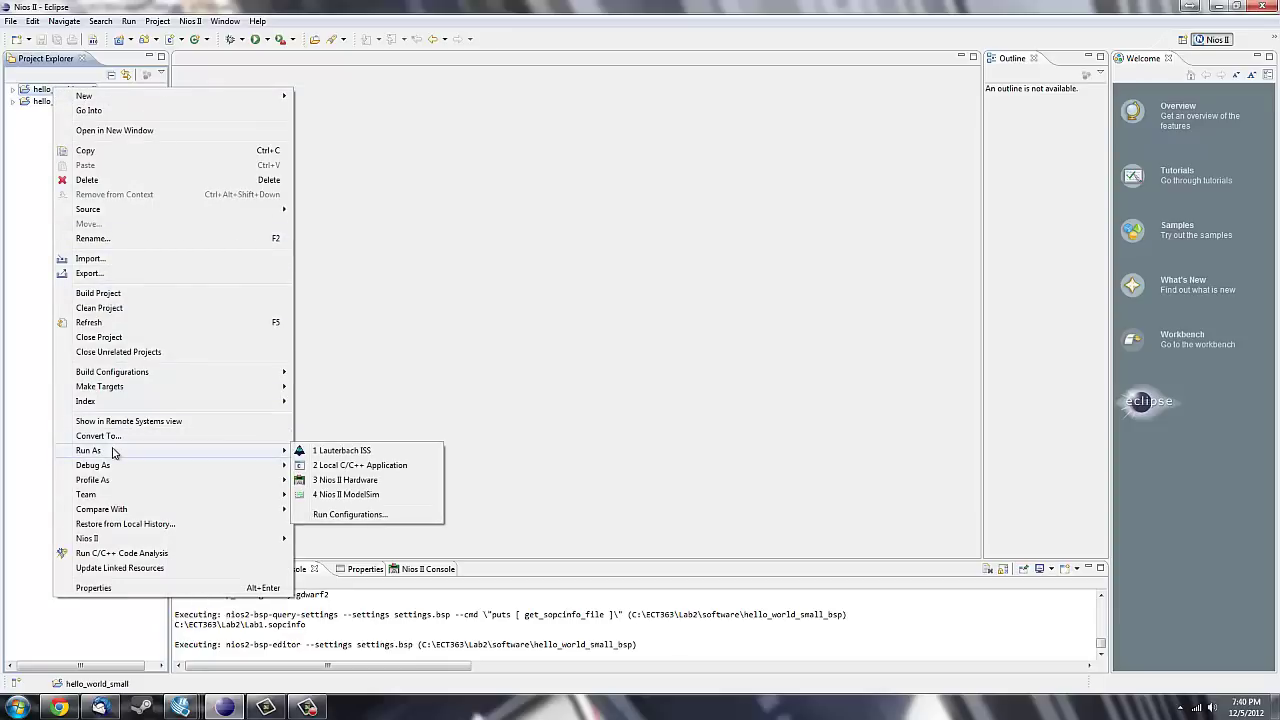
pyautogui.click(96, 294)
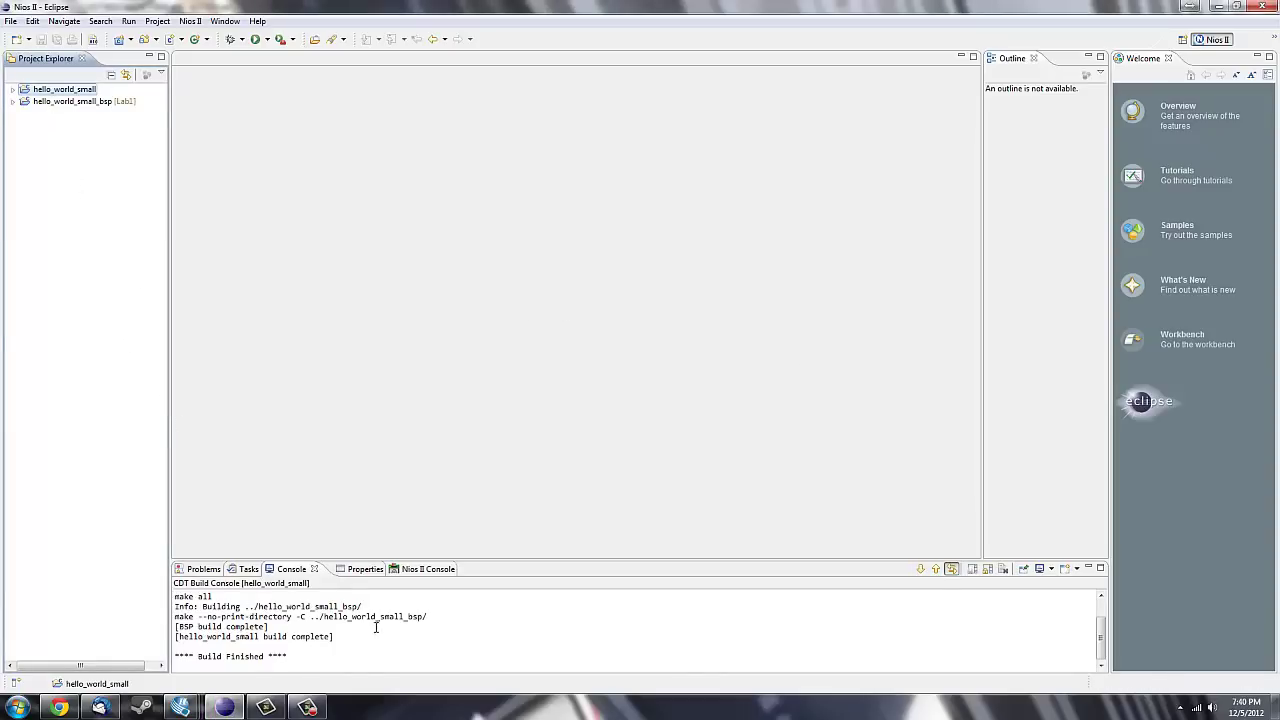
# Run hello_world_small as Nios II Hardware and enlarge the console showing 'Hello from Nios II!'.
pyautogui.rightClick(33, 91)
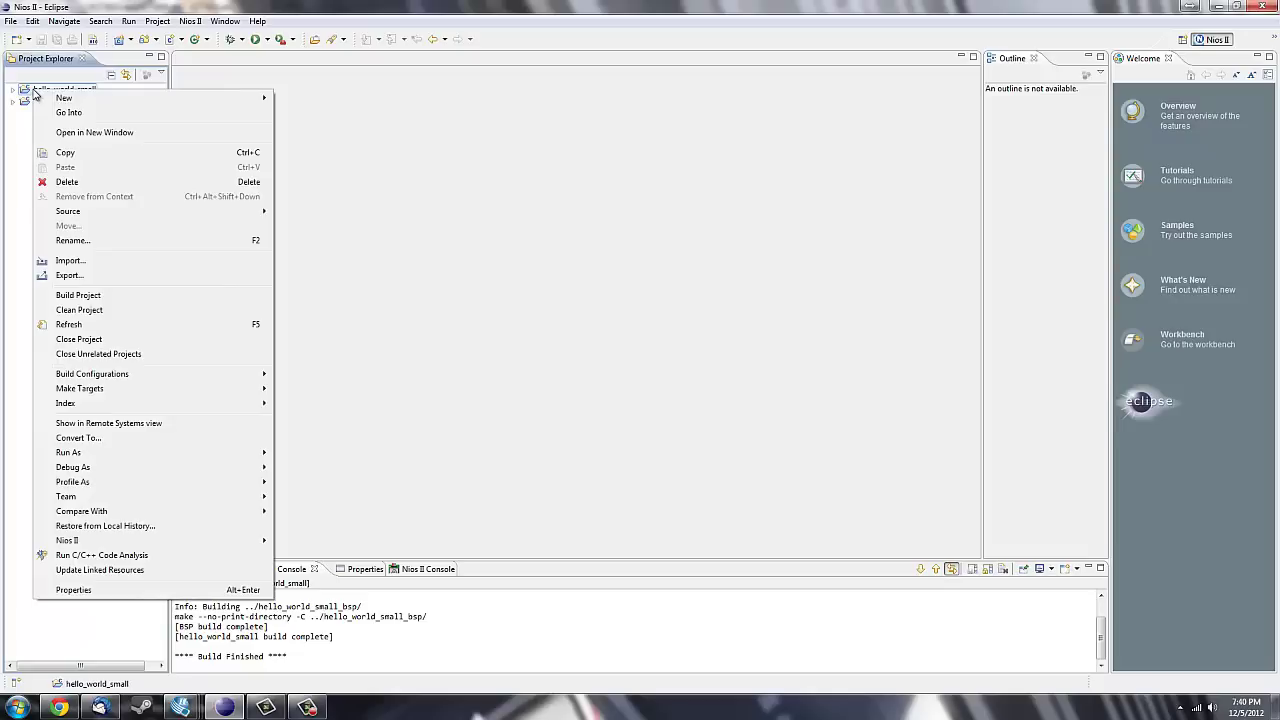
pyautogui.moveTo(171, 455)
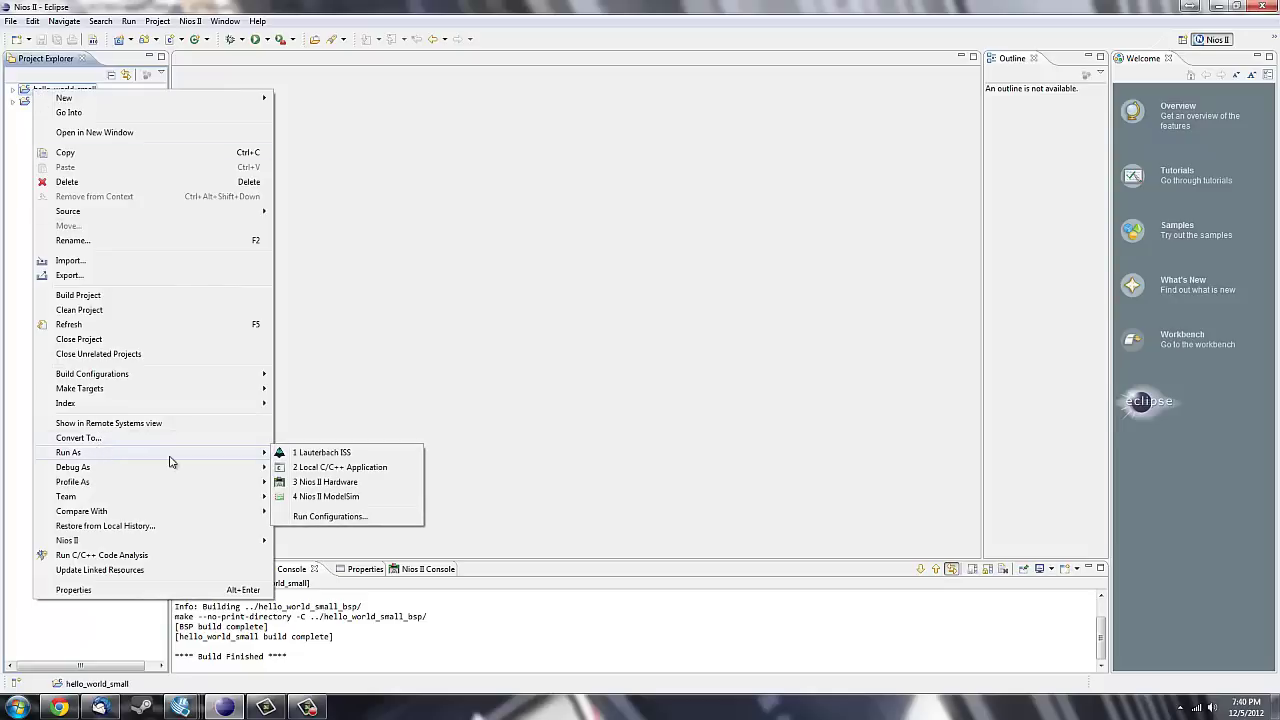
pyautogui.click(322, 481)
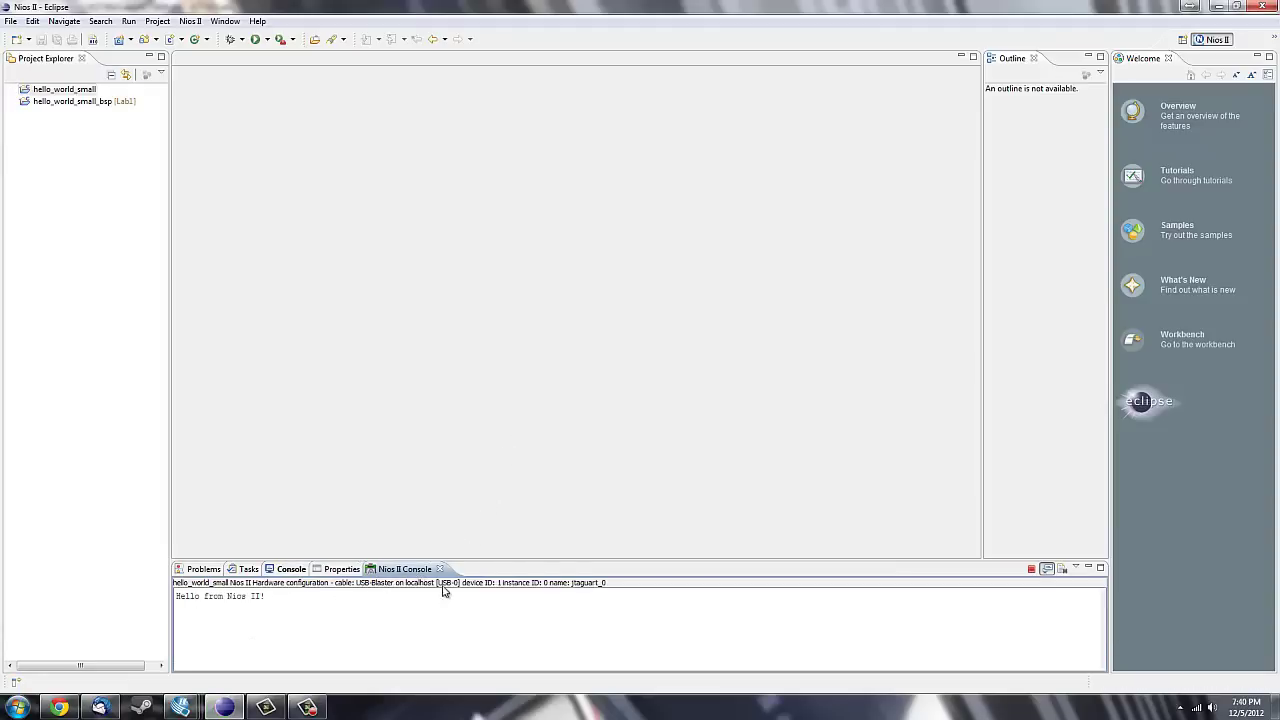
pyautogui.moveTo(515, 560); pyautogui.dragTo(554, 237)
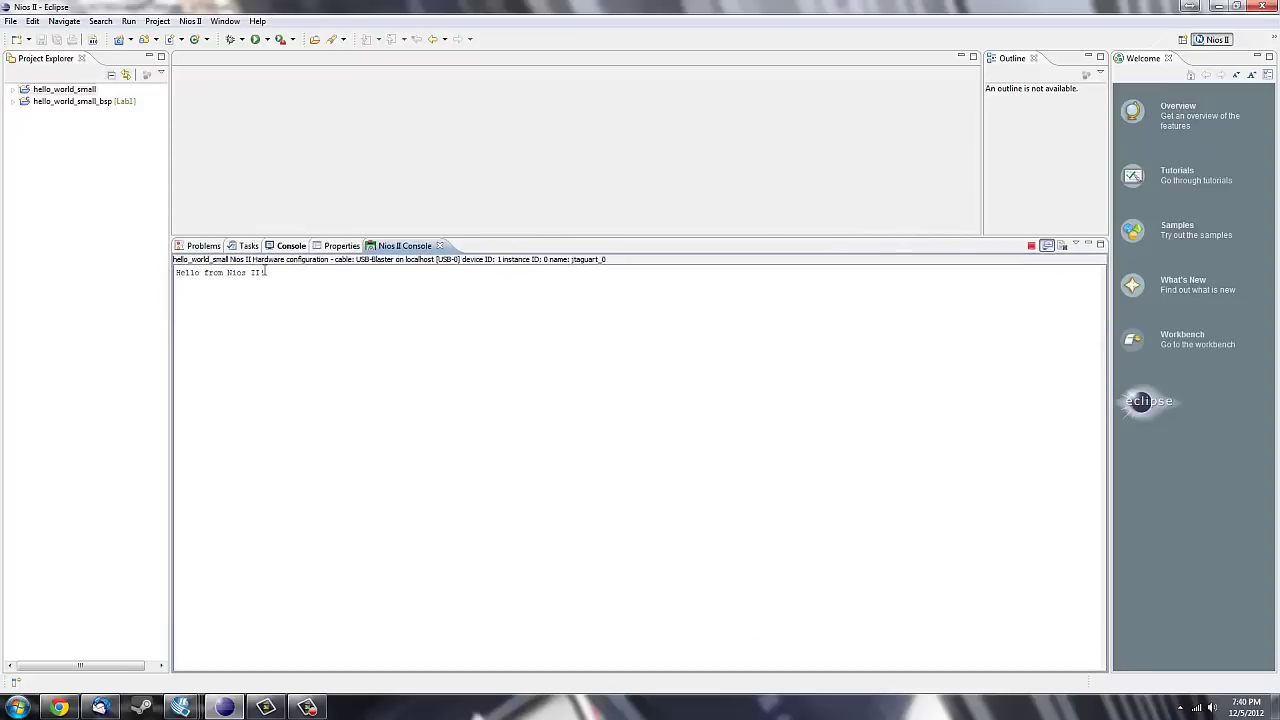